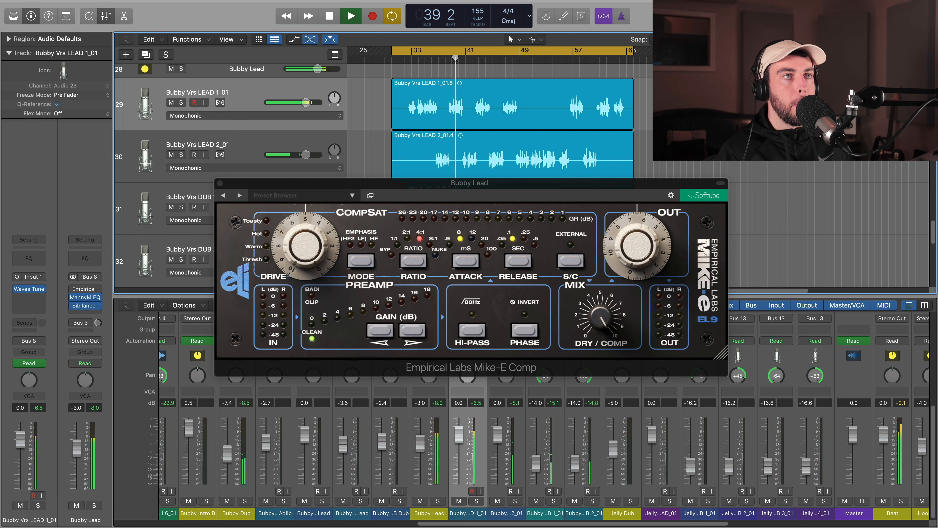
Close the Mike-E Comp window and bring more mixer channels around Bubby Lead into view
click(220, 183)
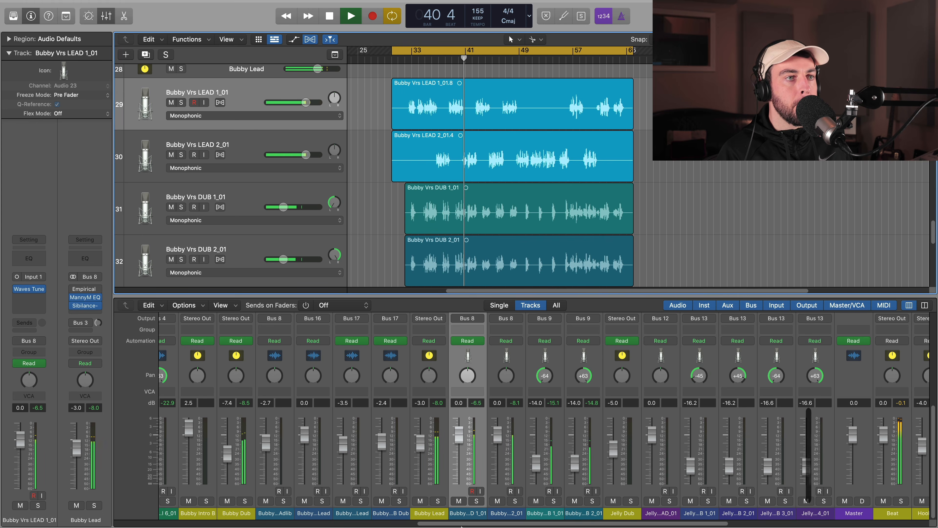
scroll(474, 524, right, 2)
mouse_move(474, 524)
mouse_down()
mouse_move(627, 526)
mouse_move(465, 525)
mouse_up()
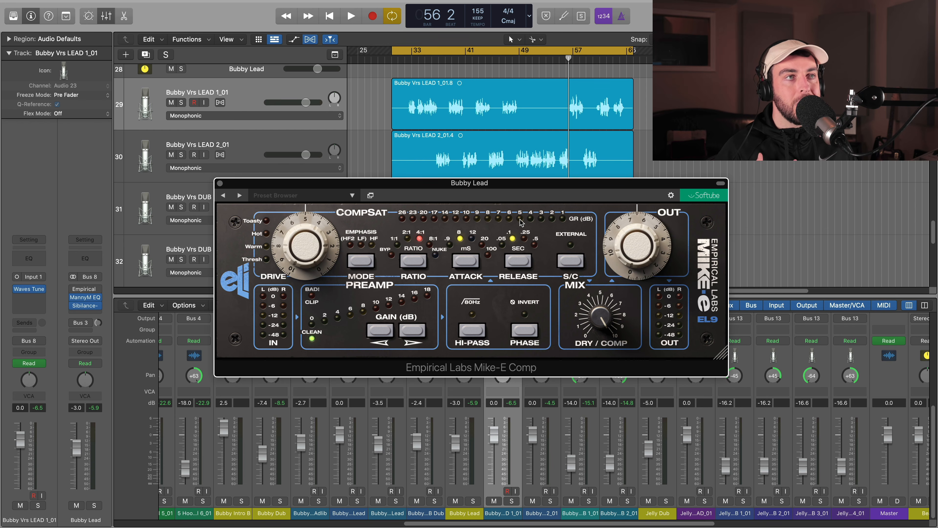
Try the compressor's preamp gain at 8 dB and return it to Clean
click(364, 311)
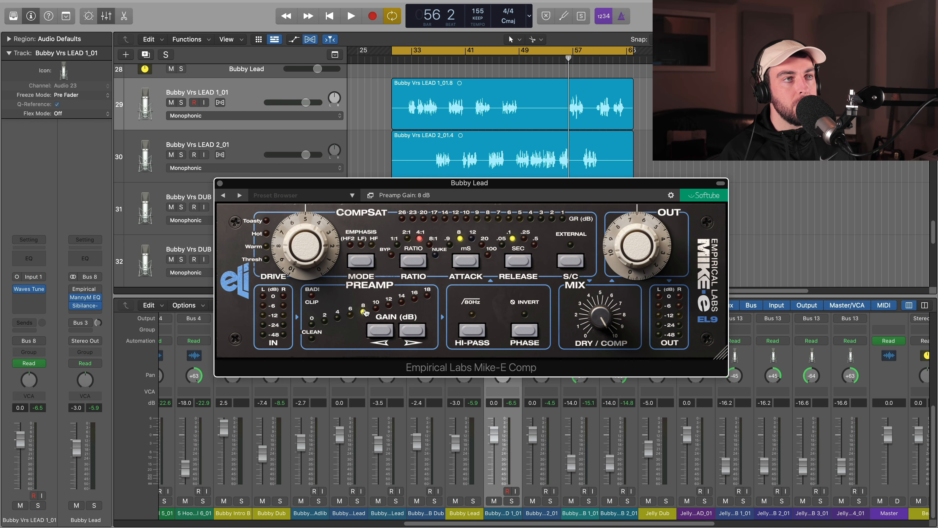
click(376, 309)
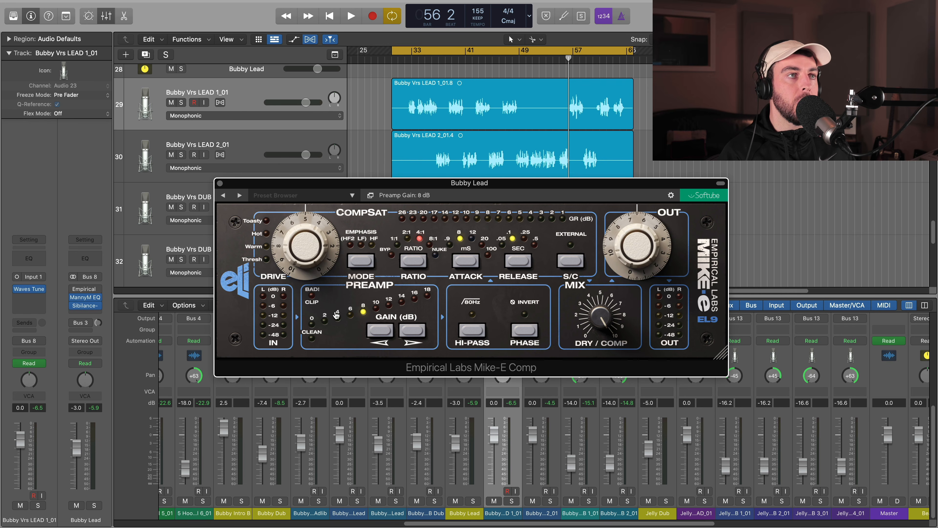
click(312, 338)
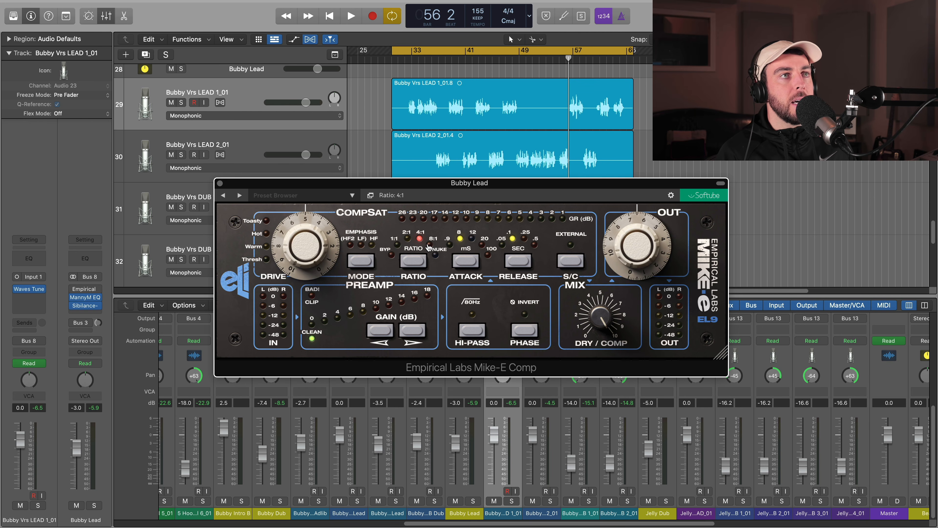
drag(637, 243, 636, 247)
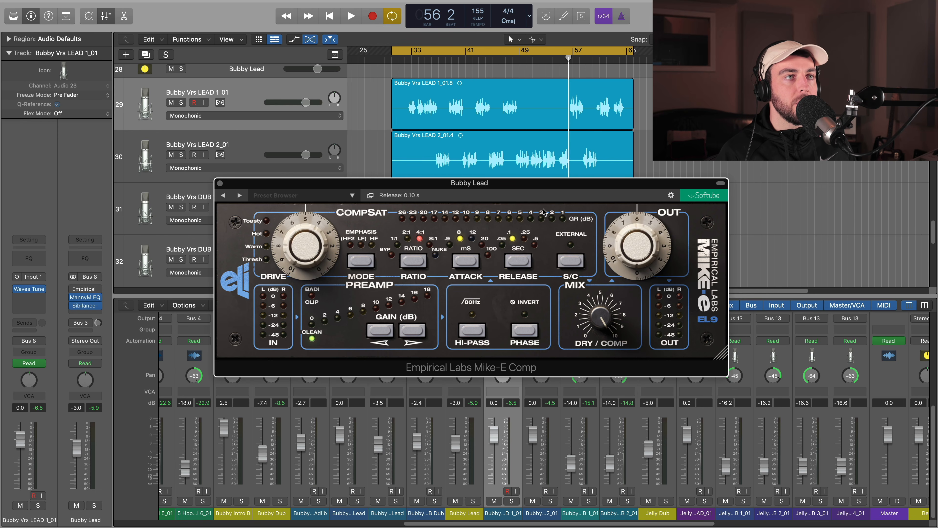
Play the vocal section, raise the compressor's drive and set its ratio to 8:1
click(441, 112)
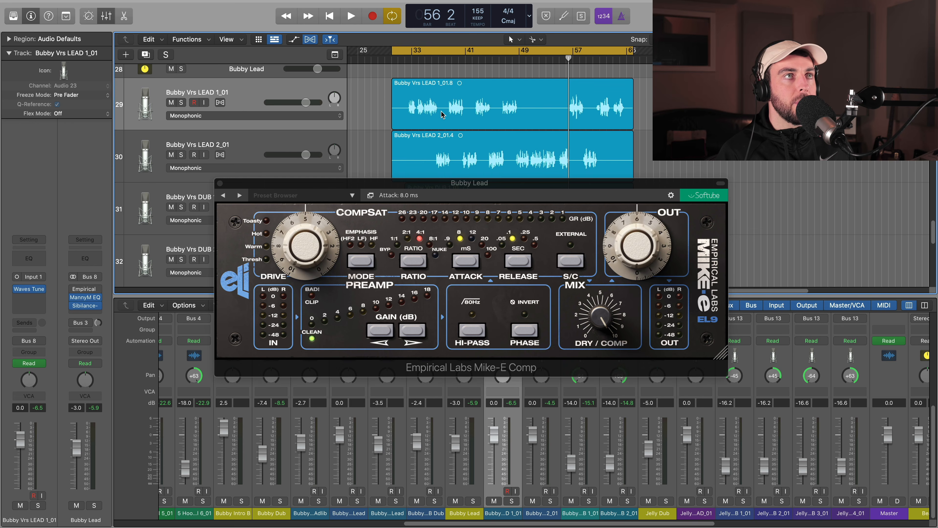
key(space)
mouse_move(307, 234)
mouse_down()
mouse_move(306, 259)
mouse_move(311, 241)
mouse_up()
click(412, 263)
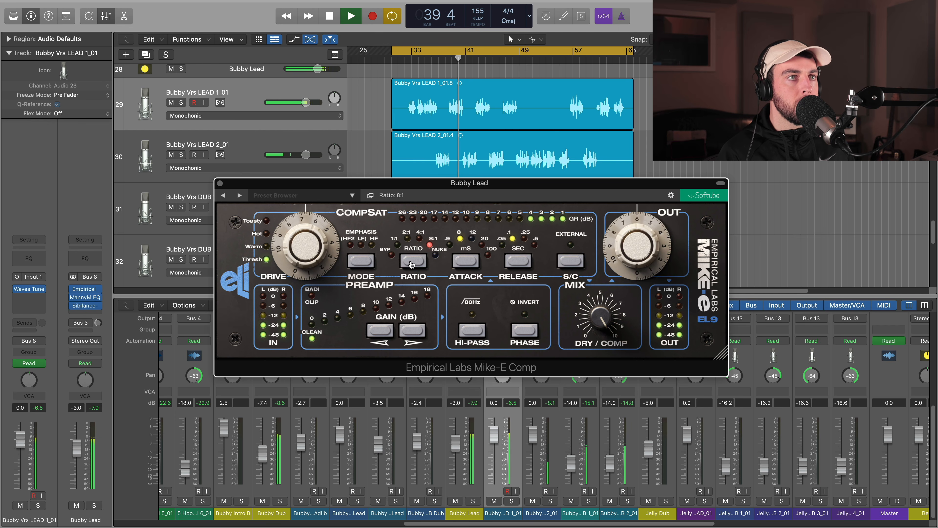
Set the compressor's attack to 12 ms, auditioning 0.9 ms along the way
click(467, 262)
click(469, 263)
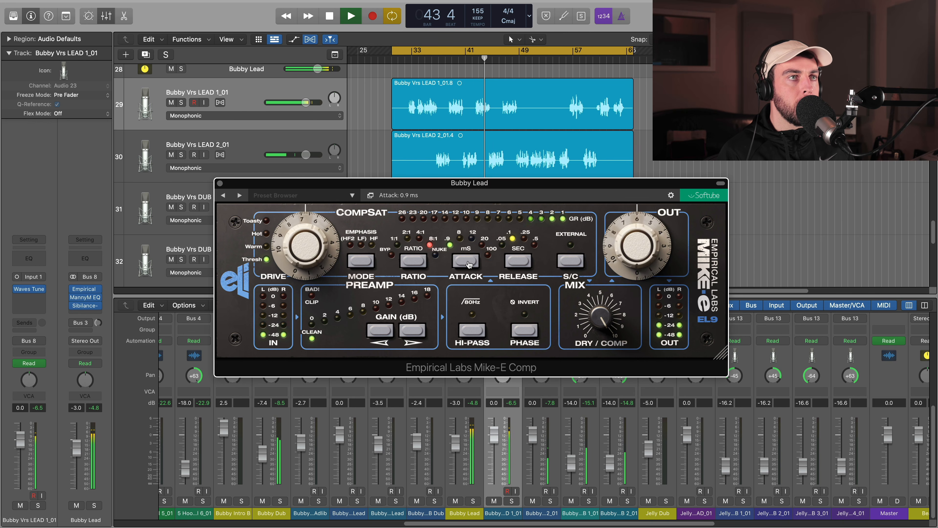
click(470, 263)
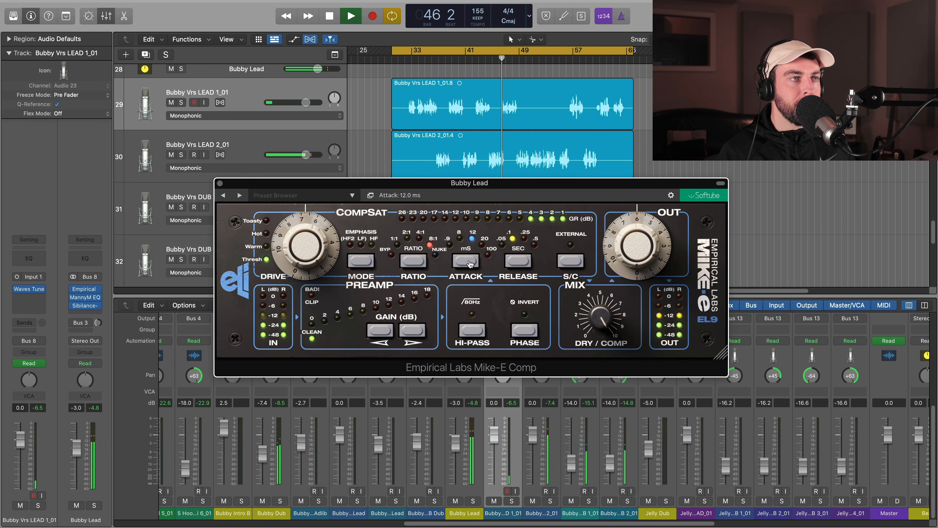
Audition the release at 0.25, 0.50 and 0.05 s, return it to 0.10 s and stop playback
click(519, 262)
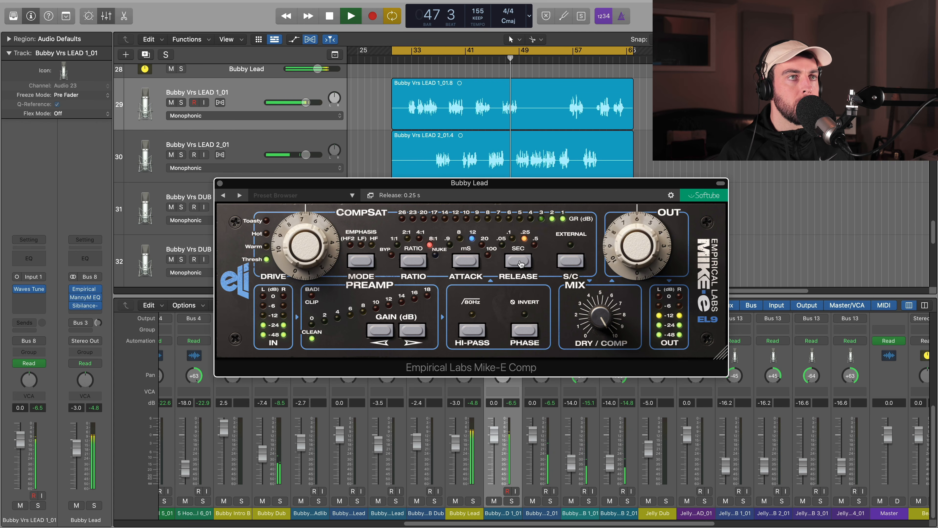
click(519, 261)
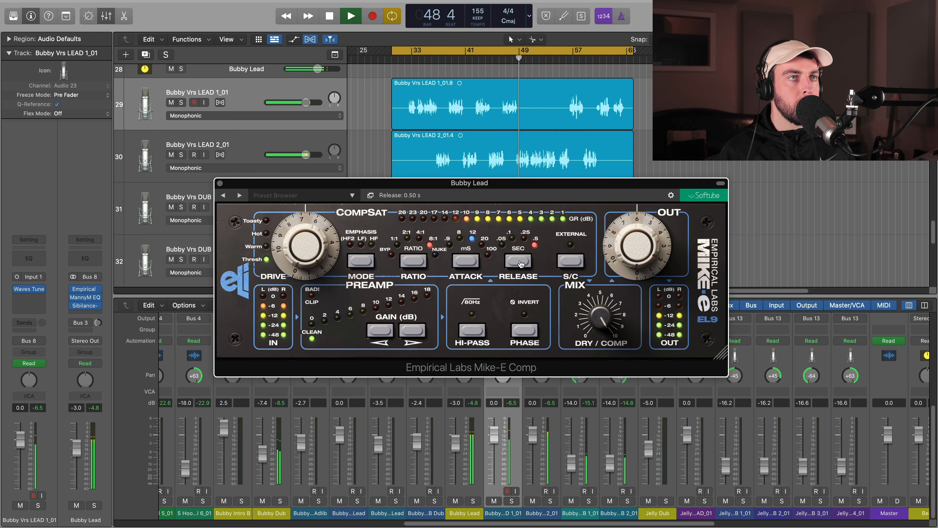
click(519, 262)
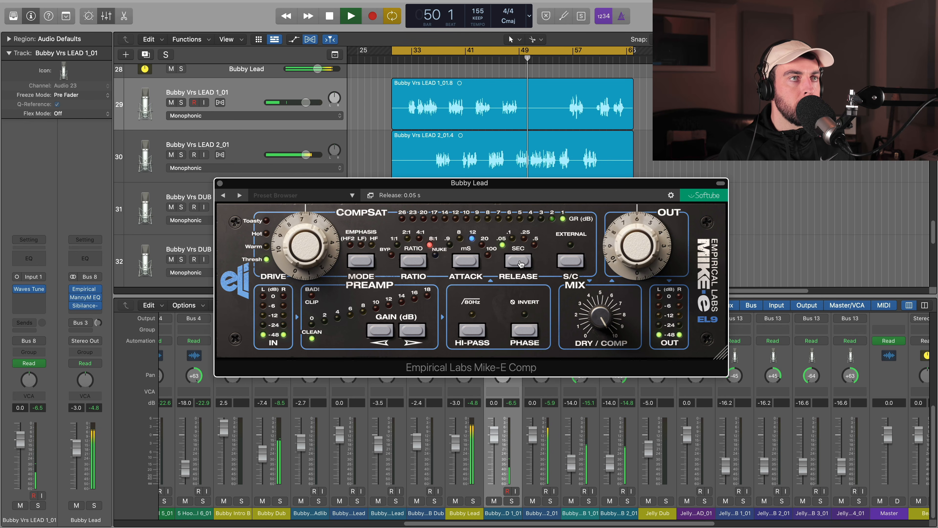
click(519, 262)
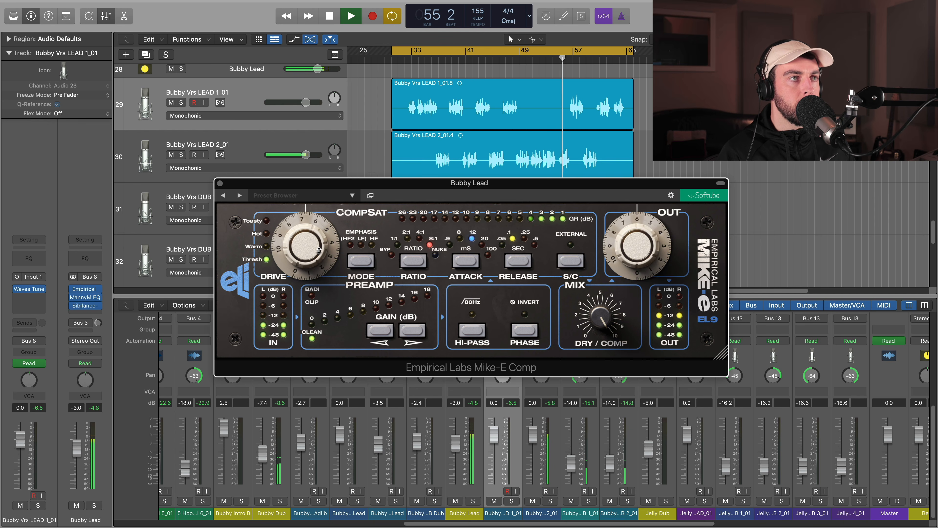
key(space)
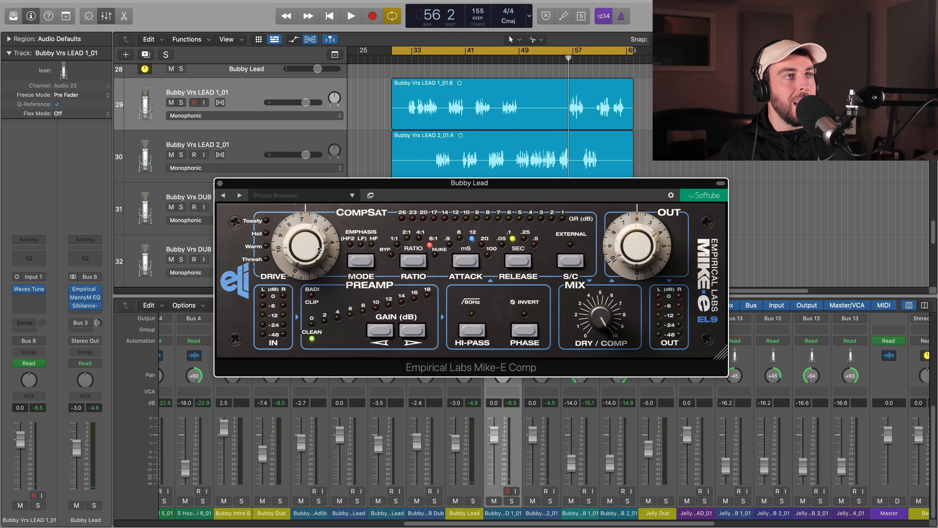
Try the preamp gain at 2 dB and return it to Clean
mouse_move(457, 260)
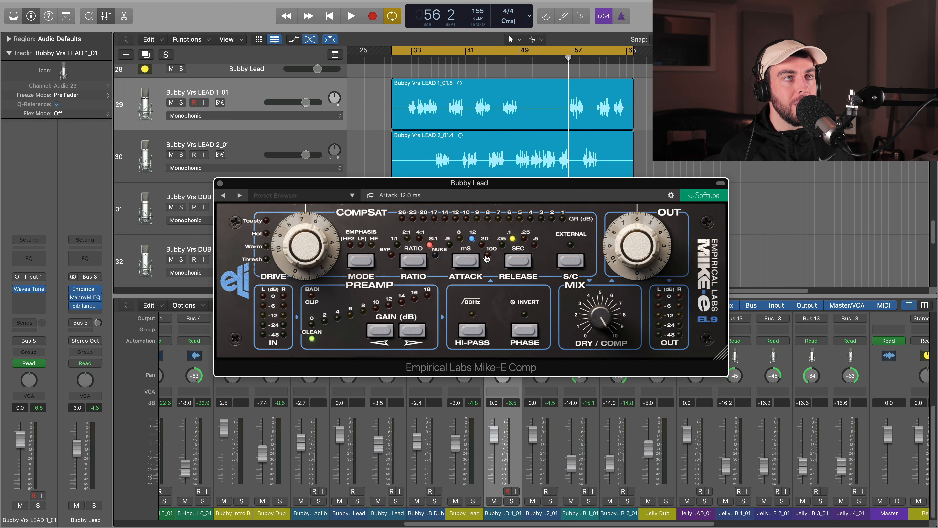
mouse_move(460, 237)
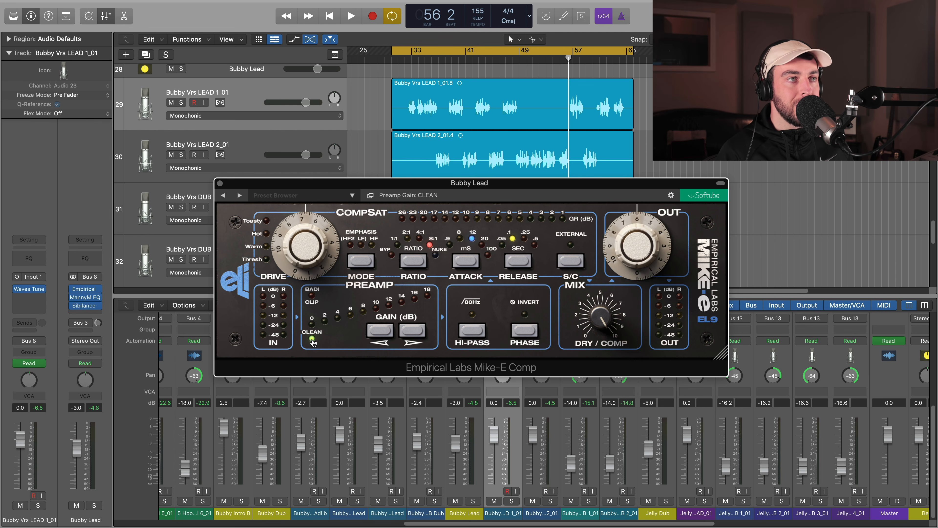
click(312, 326)
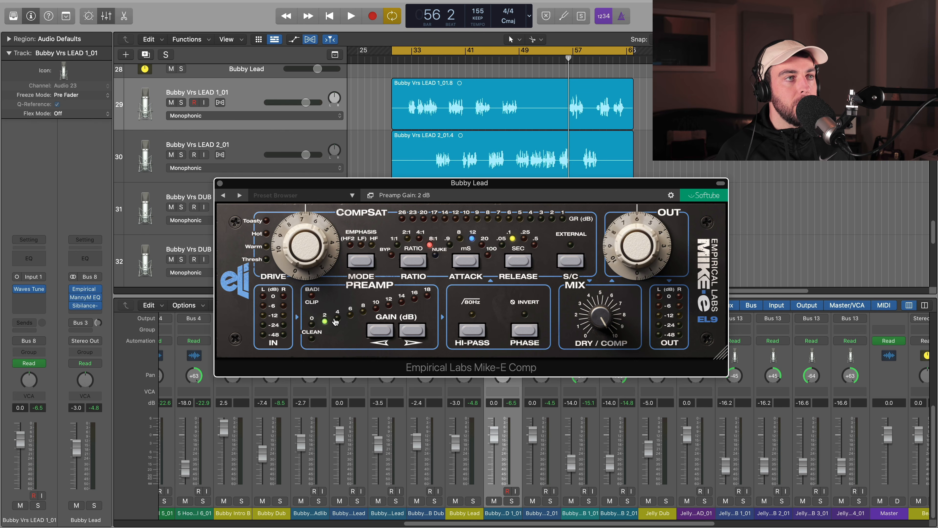
click(312, 340)
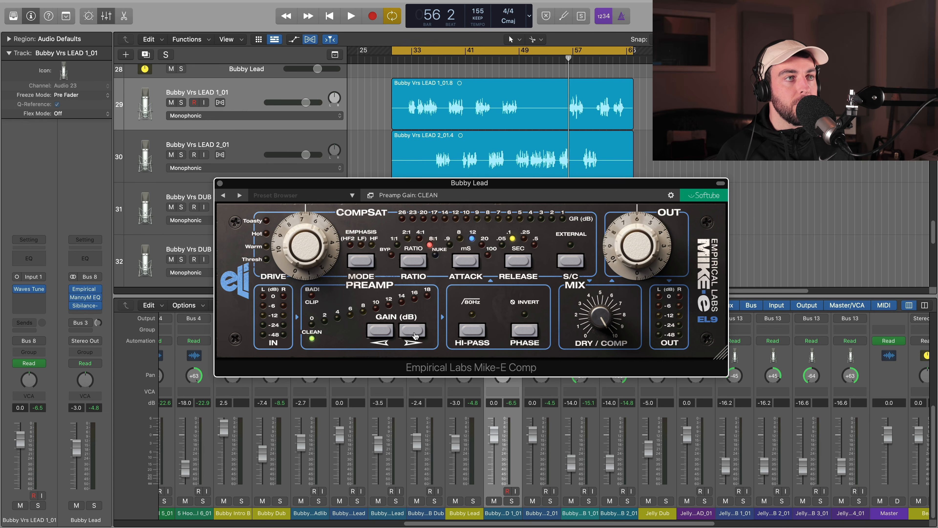
Play the vocal and raise the preamp gain stepwise through 2 and 4 dB up to 12 dB
key(space)
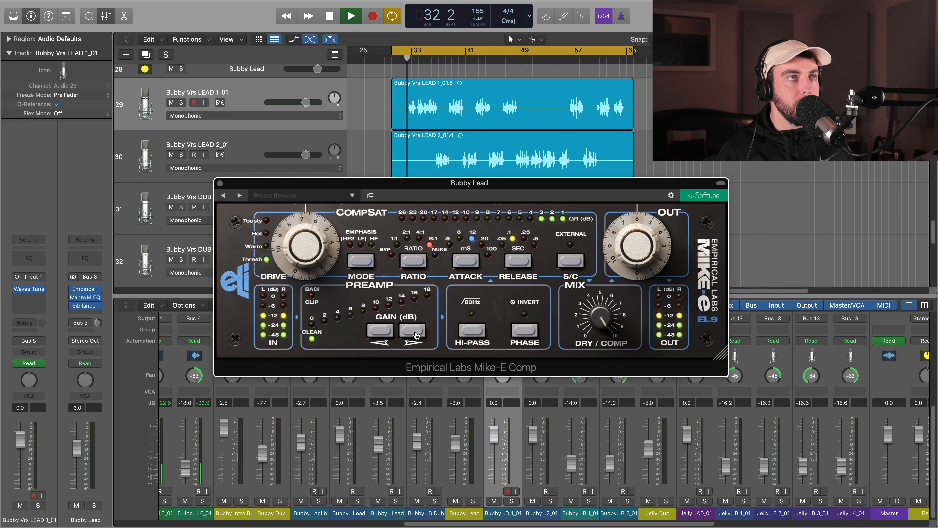
click(415, 335)
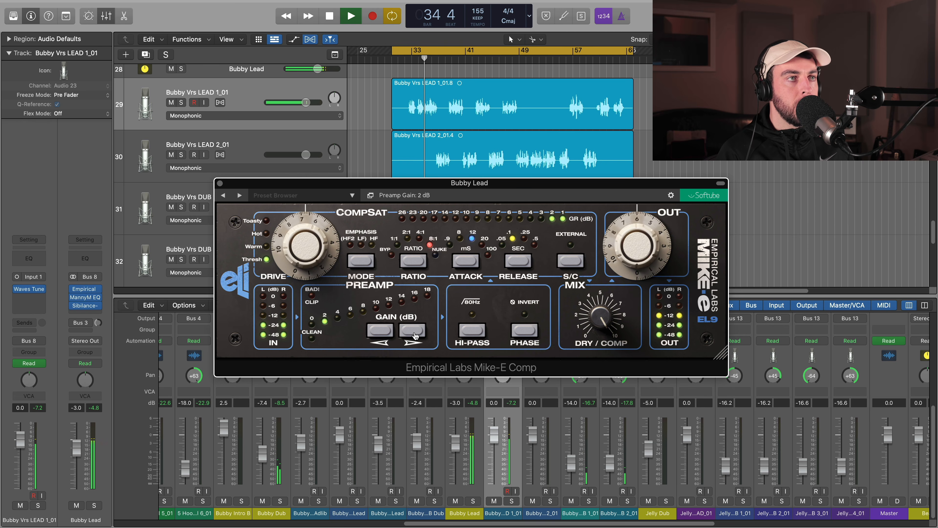
click(415, 336)
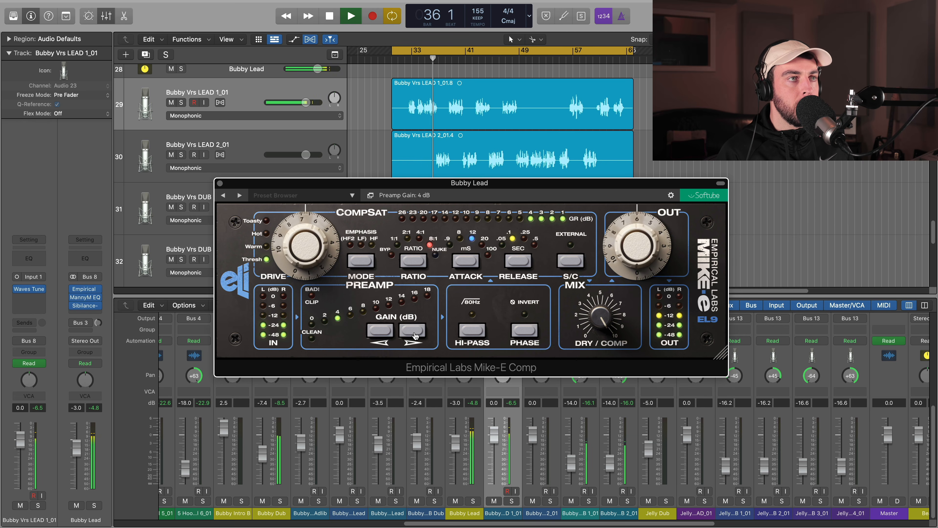
double_click(415, 336)
click(416, 335)
click(415, 335)
click(415, 334)
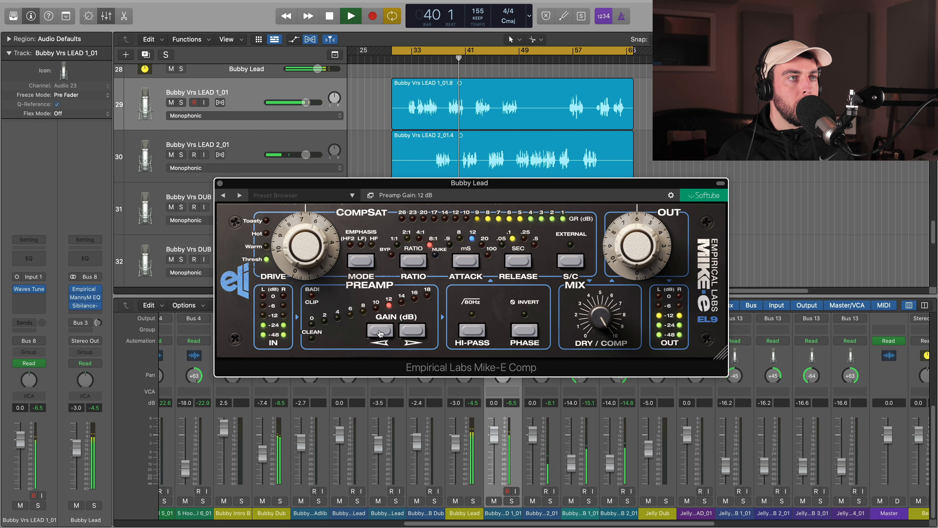
Set the preamp gain to 8 dB after auditioning 14 dB, and enable the 80 Hz high-pass filter before stopping playback
double_click(379, 330)
click(408, 332)
click(407, 331)
click(408, 331)
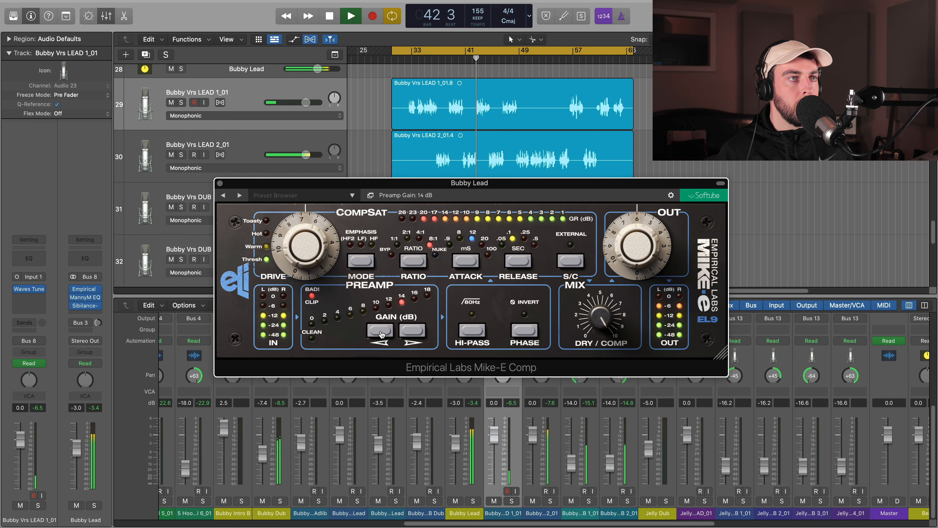
triple_click(380, 332)
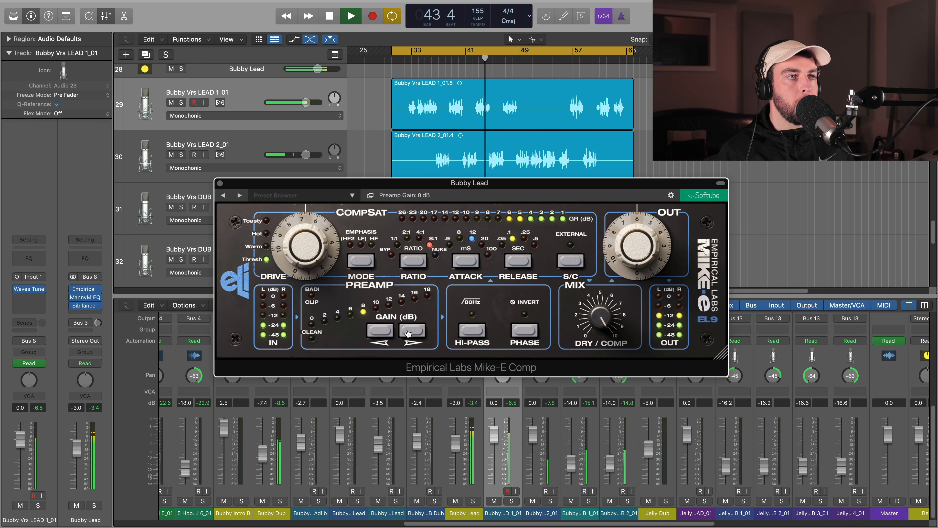
click(472, 330)
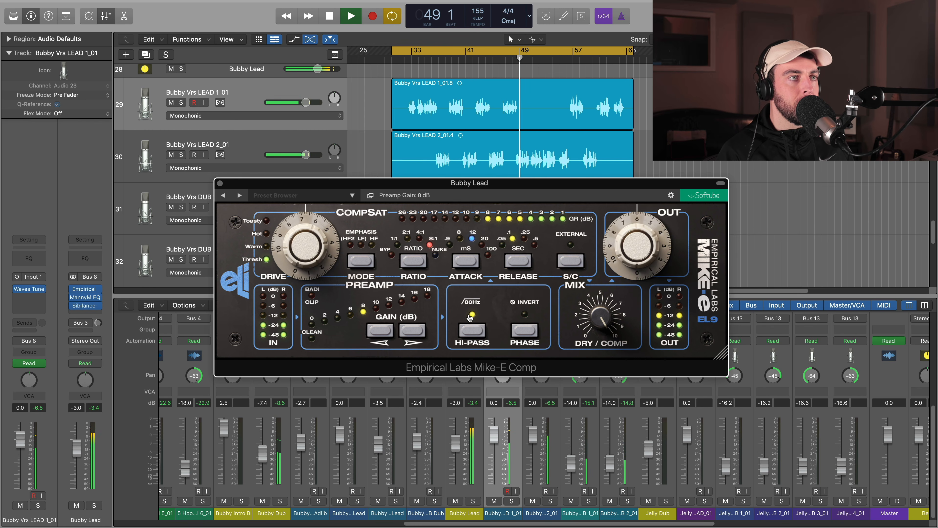
key(space)
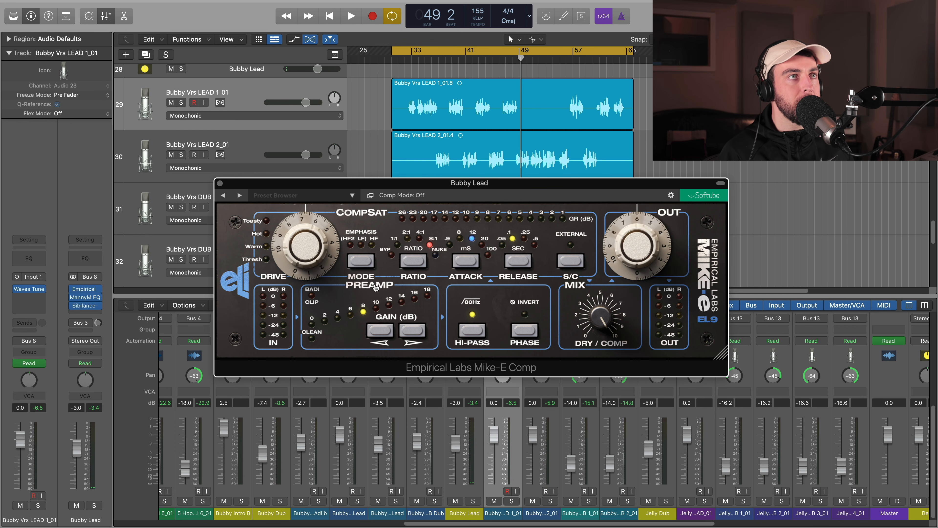
Play the vocal, compare the preamp gain at Clean against 8 dB, and stop playback with 8 dB selected
key(space)
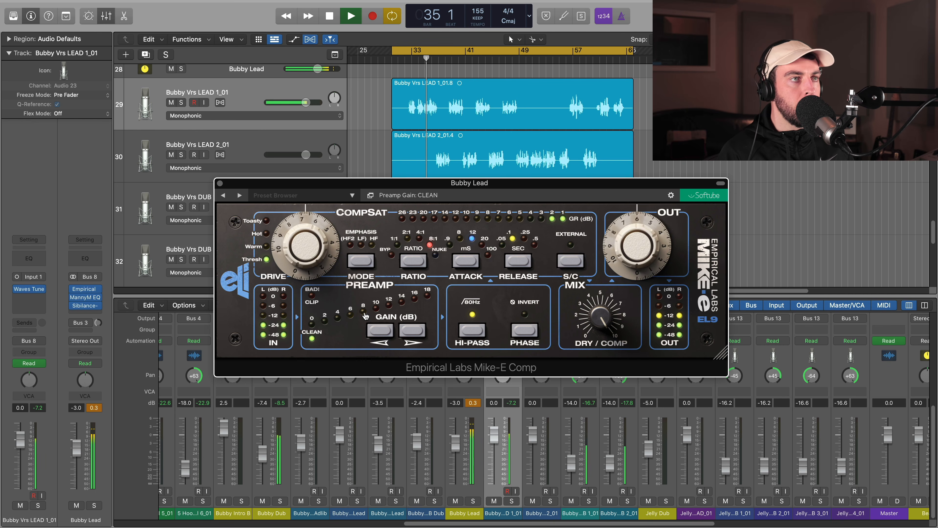
click(364, 311)
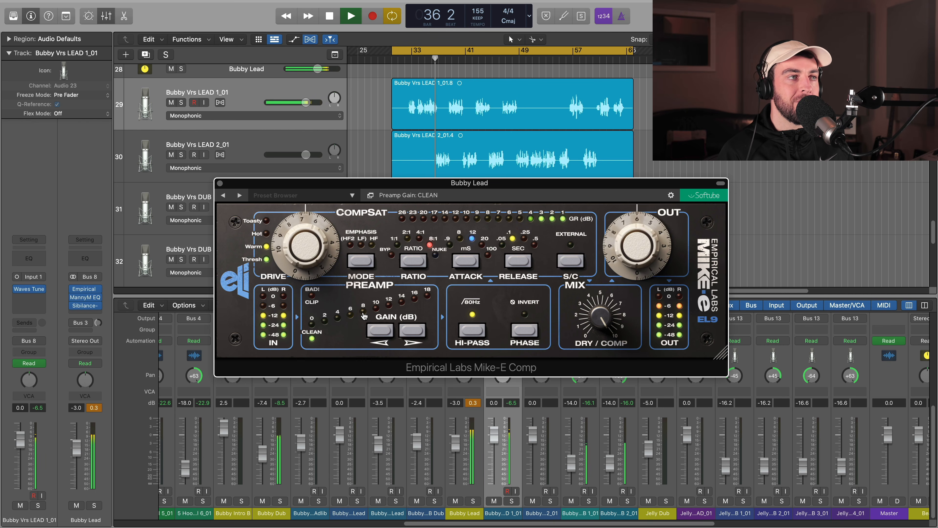
click(96, 407)
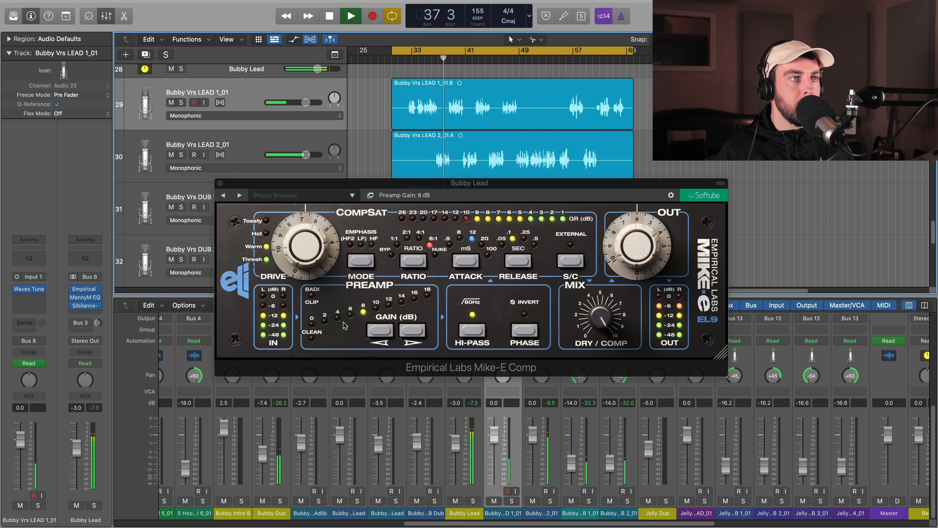
click(330, 334)
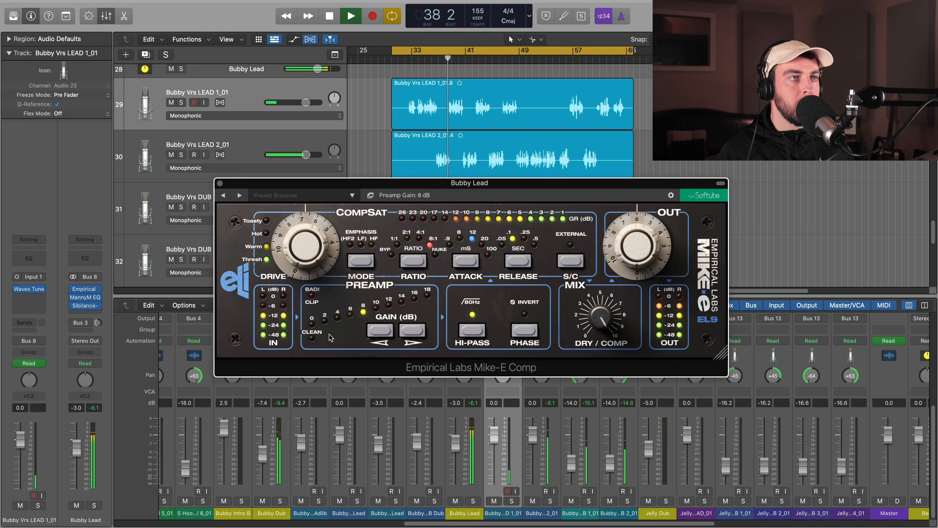
click(312, 341)
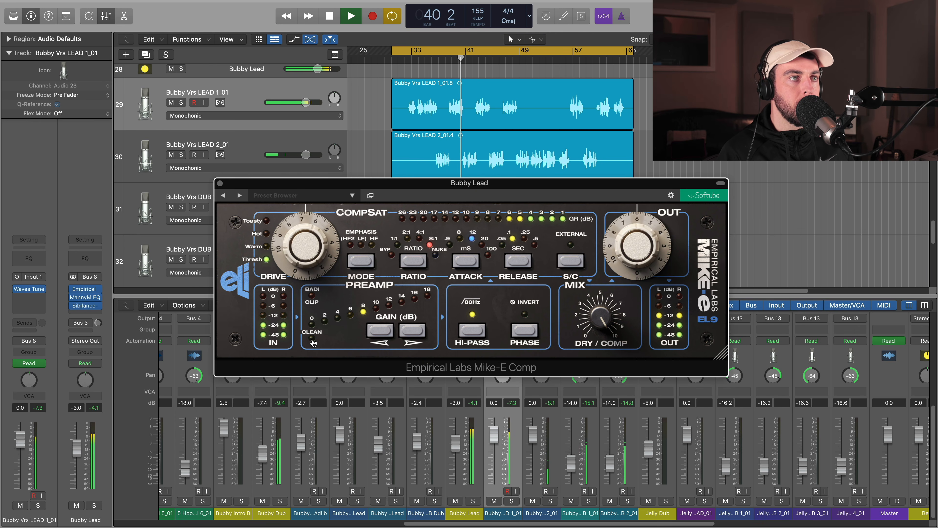
click(364, 313)
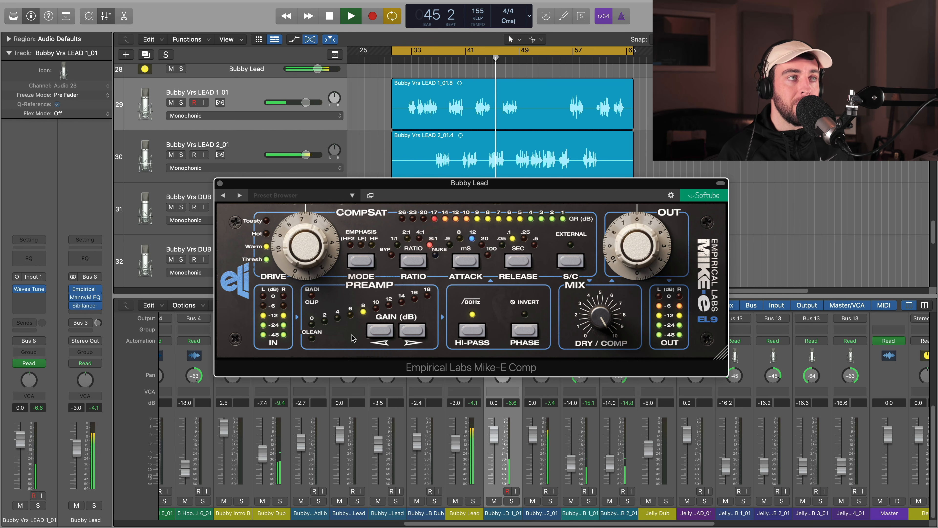
key(space)
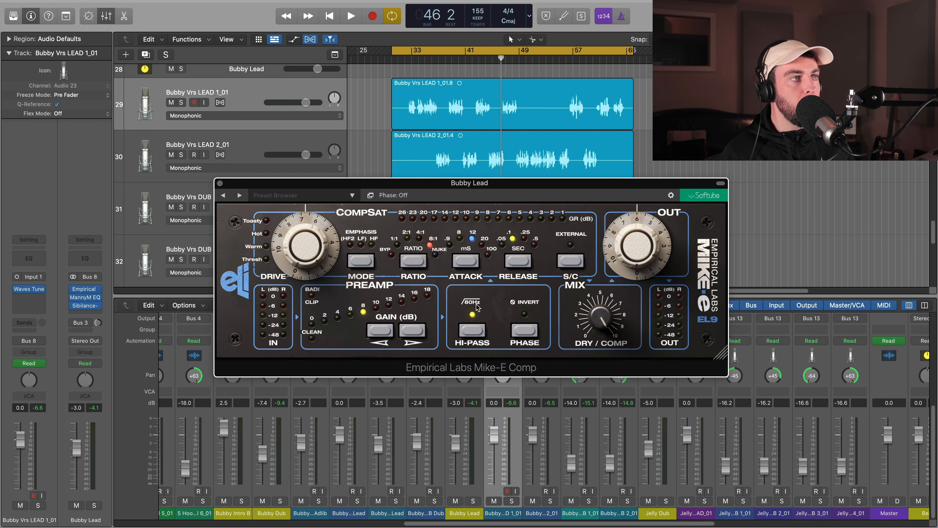
Play the vocal to compare the Mike-E Comp bypassed against active, and stop with it active
click(74, 291)
key(space)
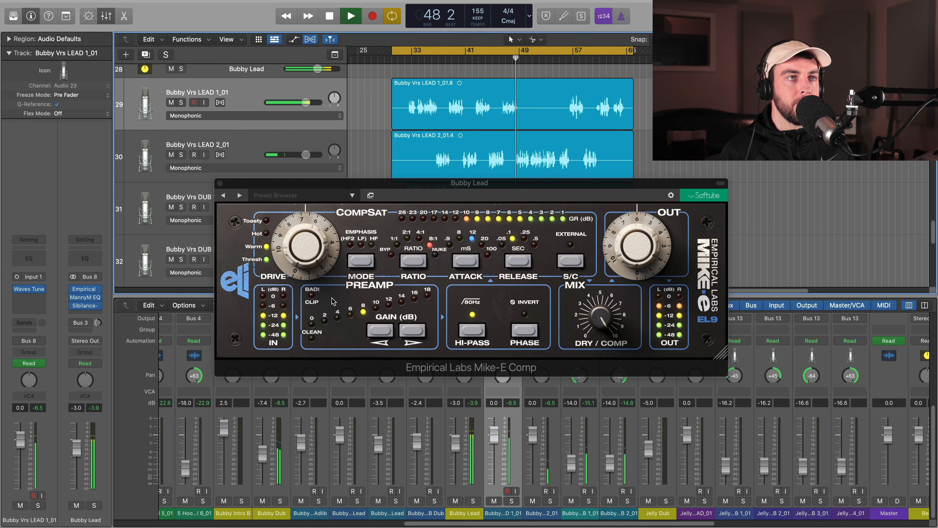
key(space)
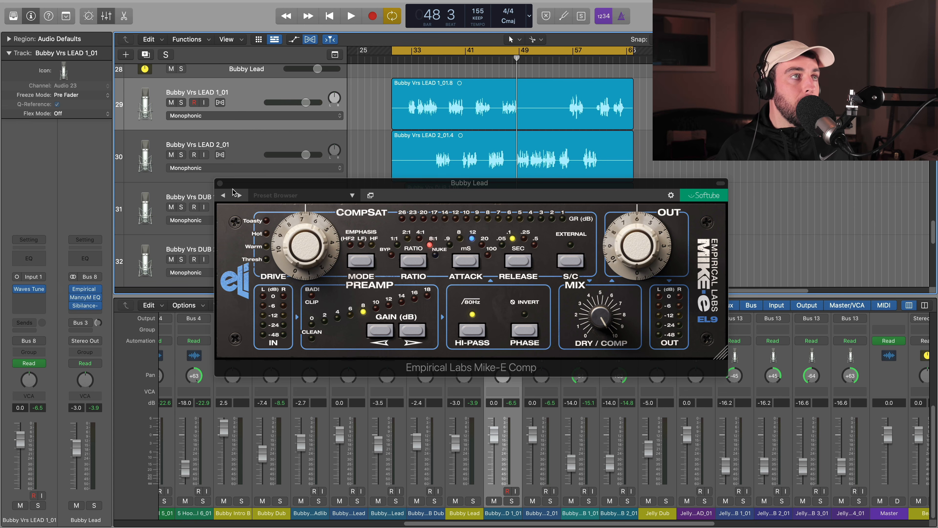
Close the Mike-E Comp and open the MannyM EQ on the Bubby Lead bus to examine its high-pass setting
click(220, 184)
click(82, 298)
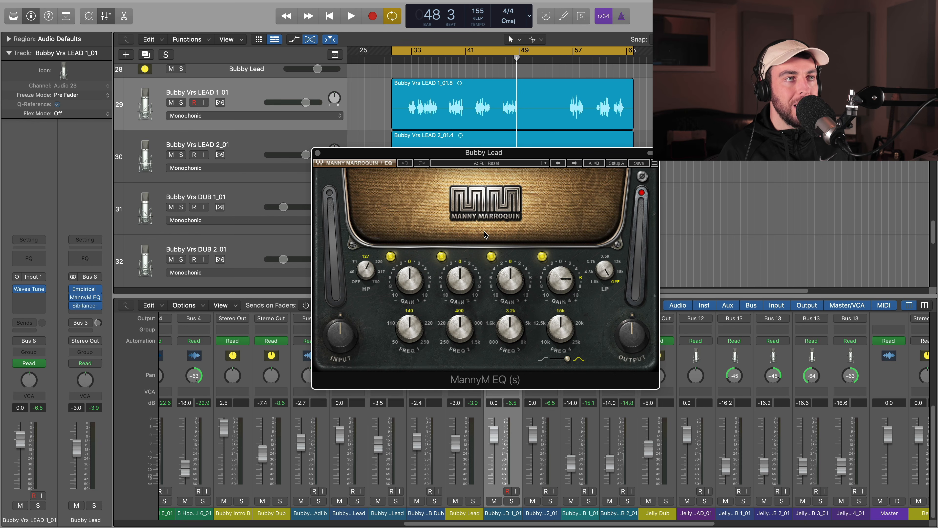
mouse_move(368, 267)
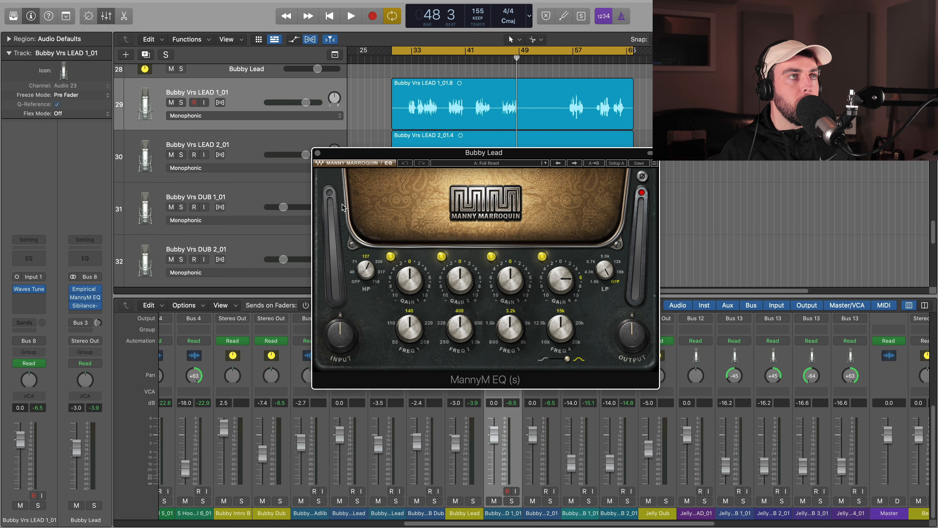
Compare the MannyM EQ bypassed and active while the vocal plays, and stop playback with the EQ enabled
click(73, 298)
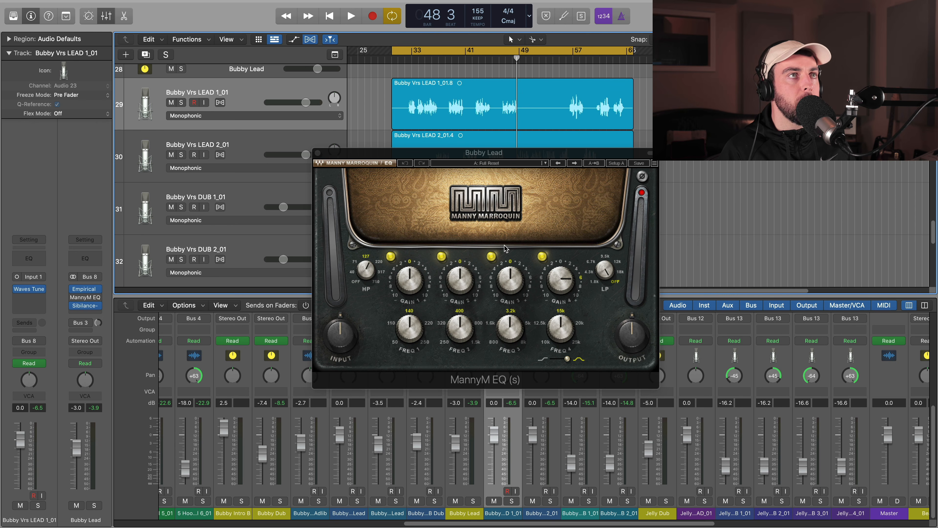
key(space)
click(72, 298)
click(75, 297)
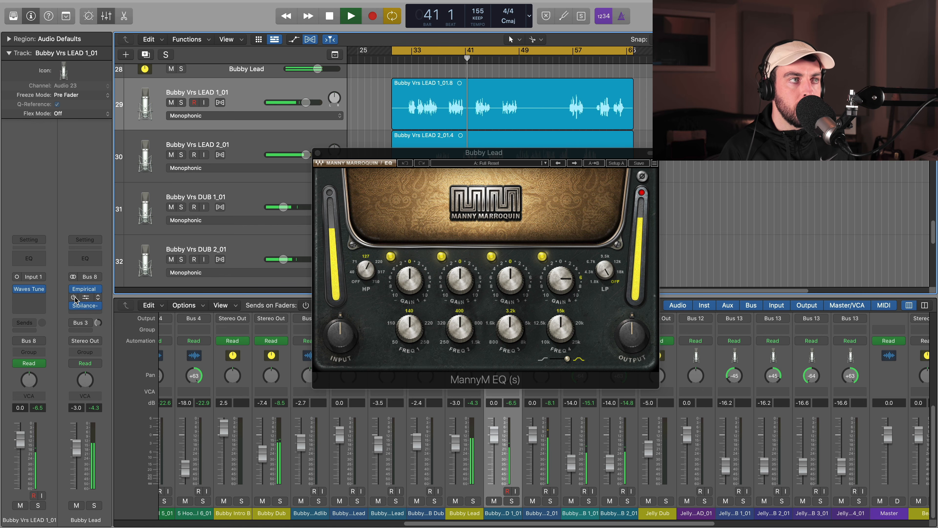
click(73, 297)
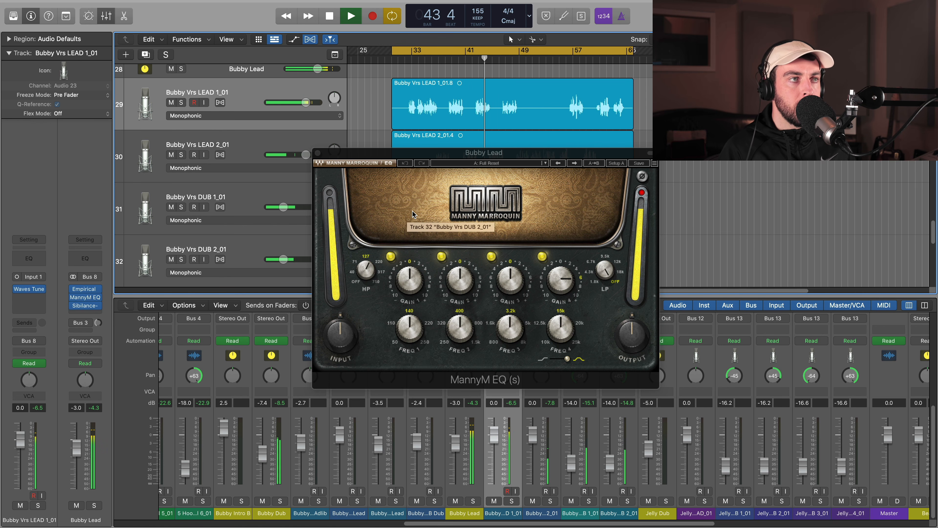
key(space)
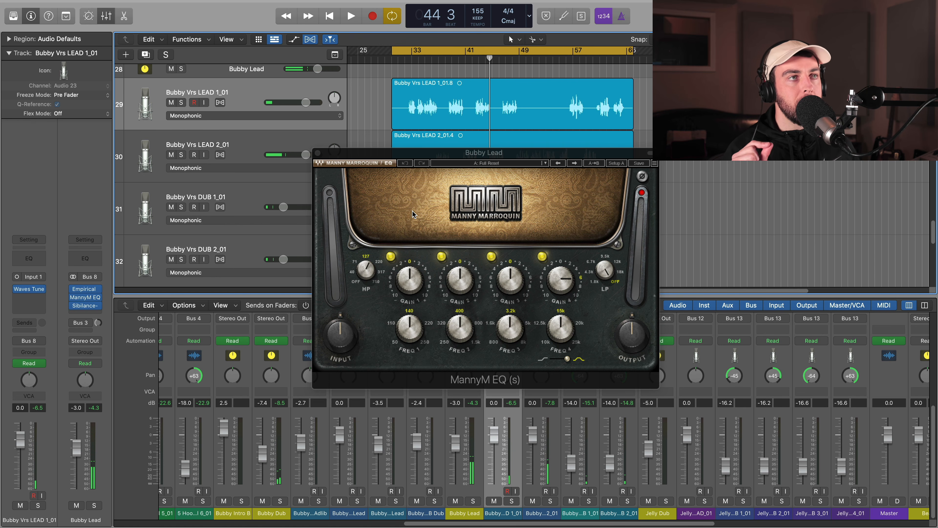
Close the MannyM EQ, open Sibilance-Live on the Bubby Lead bus, and play the vocal to watch the de-essing
click(319, 153)
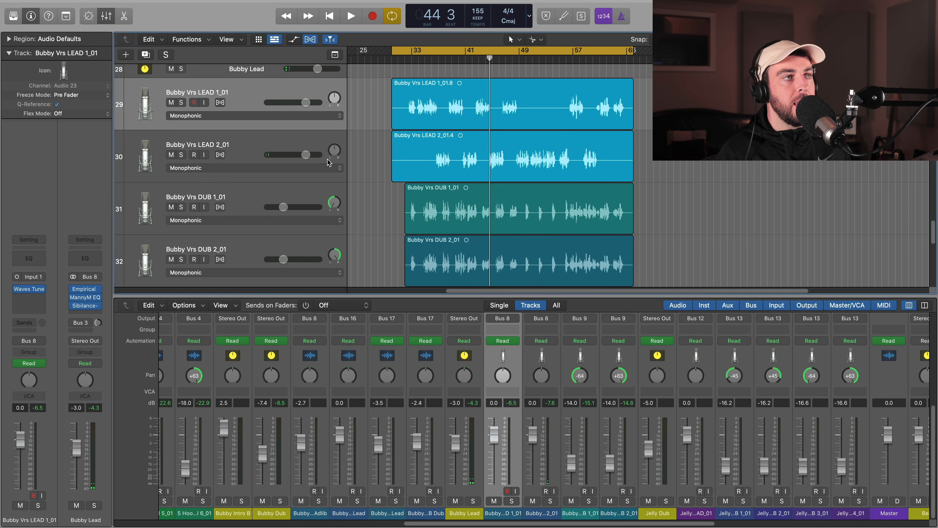
click(85, 305)
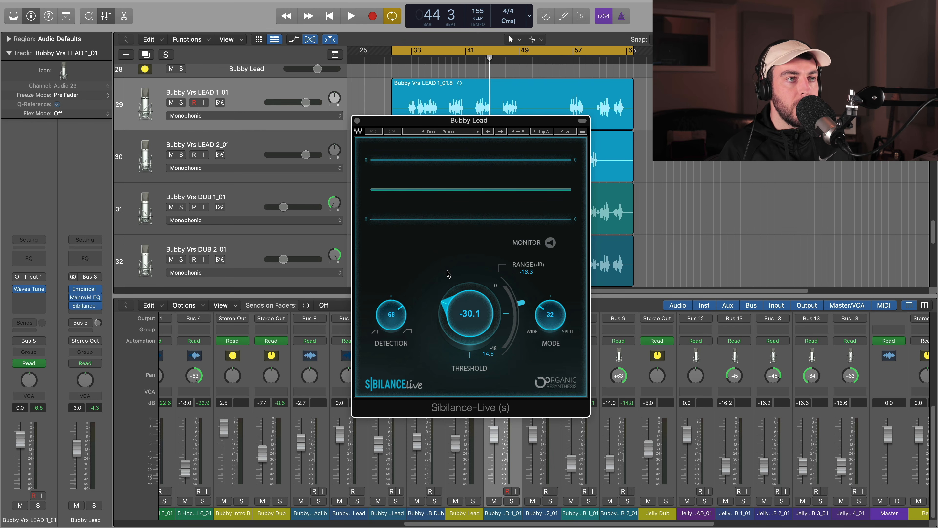
key(space)
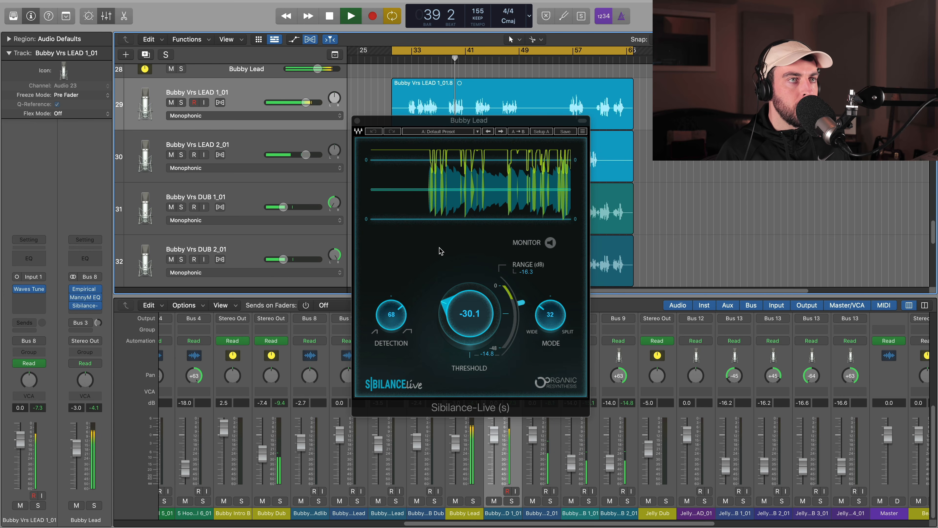
key(space)
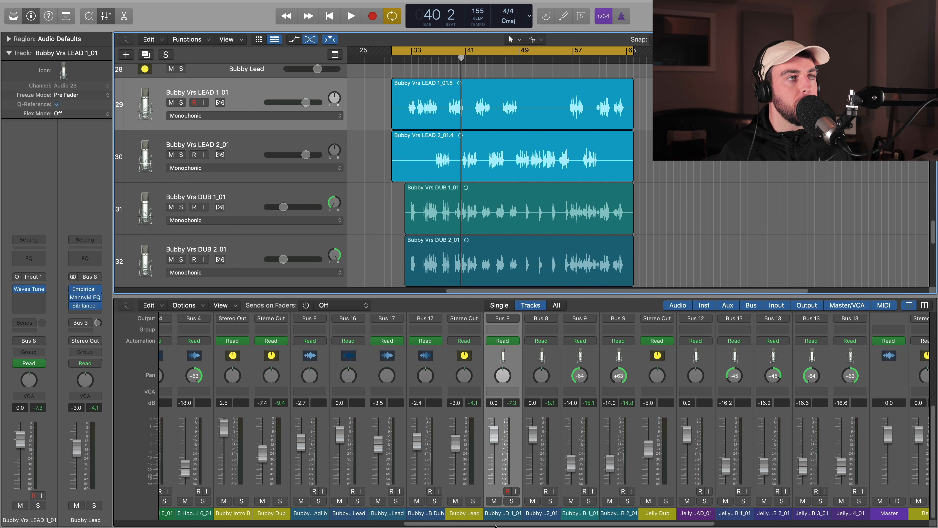
Select the Bubby Lead track, show its Bus 3 send's Hook Verb channel, and open the Seventh Heaven reverb there
click(230, 72)
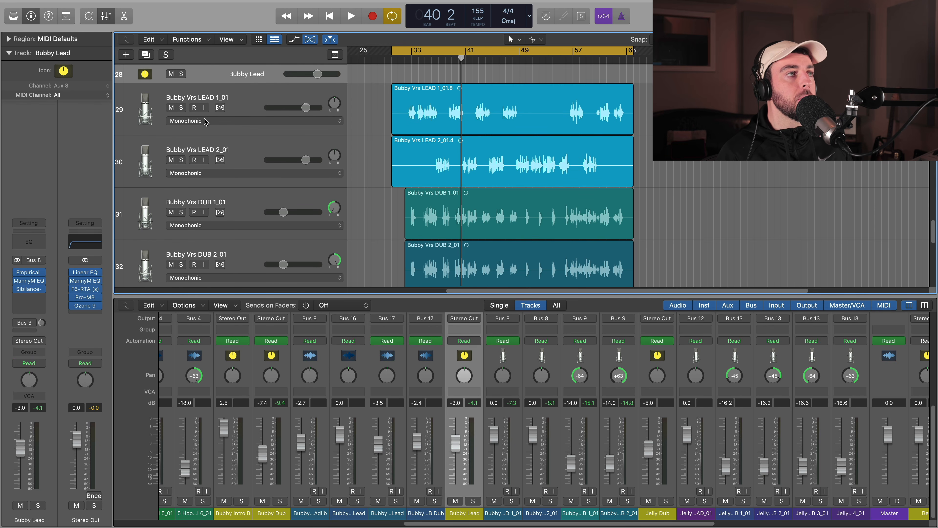
click(27, 322)
click(73, 190)
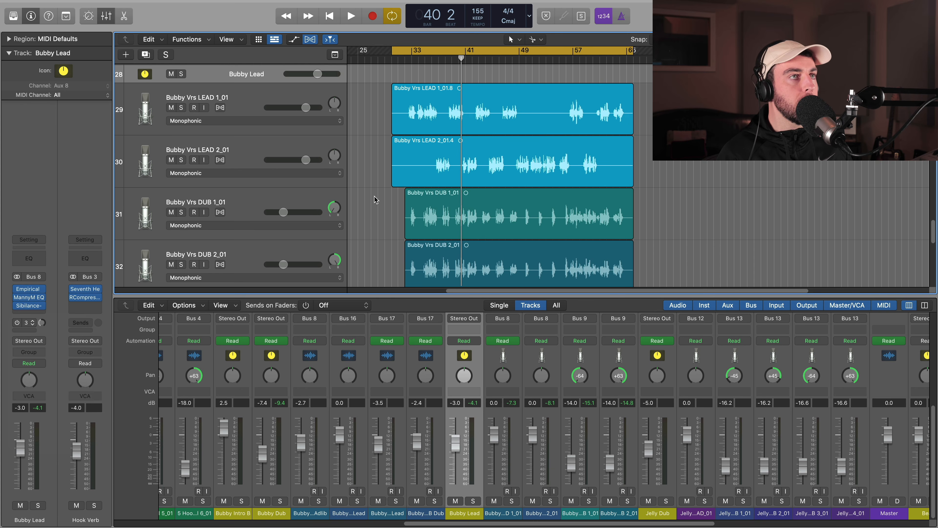
click(85, 289)
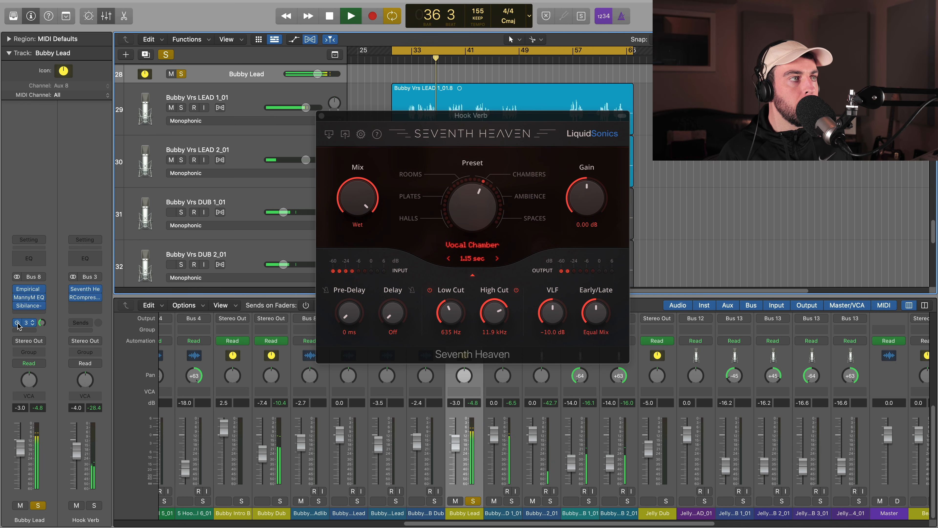
Compare the soloed Bubby Lead with the Bus 3 reverb send off and on, and unsolo it with the send active
click(17, 323)
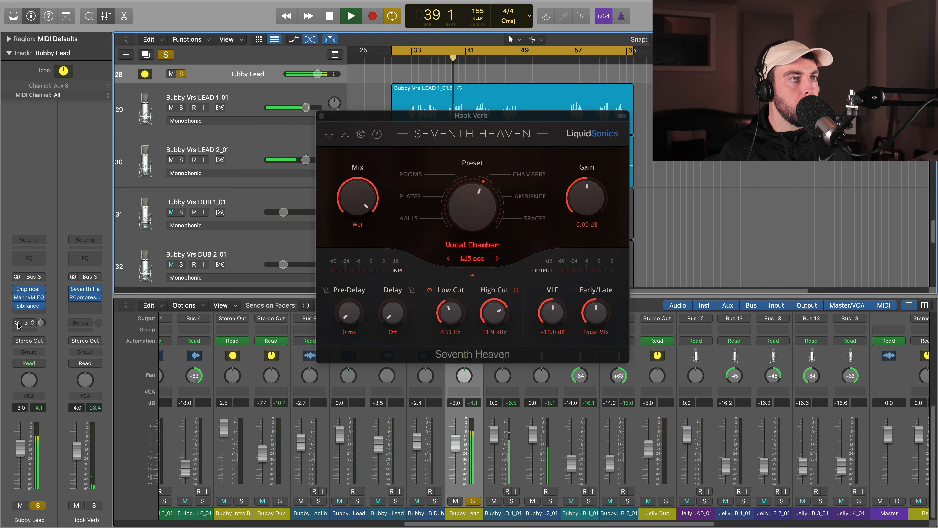
click(17, 322)
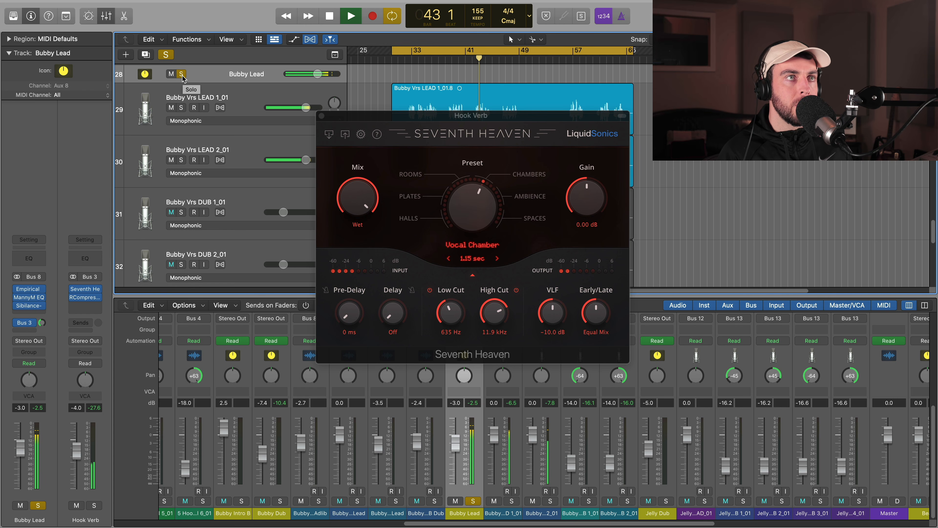
click(181, 74)
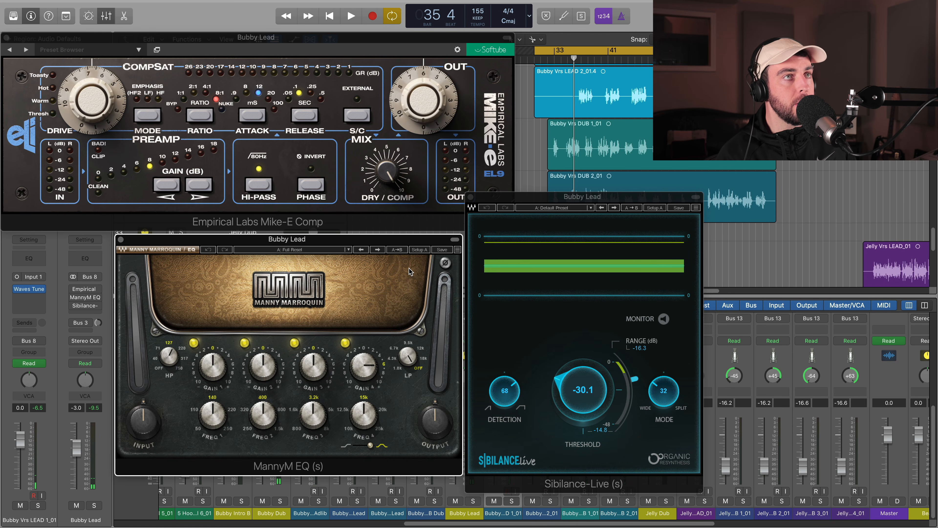
Play the vocal to compare the whole Bubby Lead plugin chain and Bus 3 send bypassed against active, and stop with everything enabled
key(space)
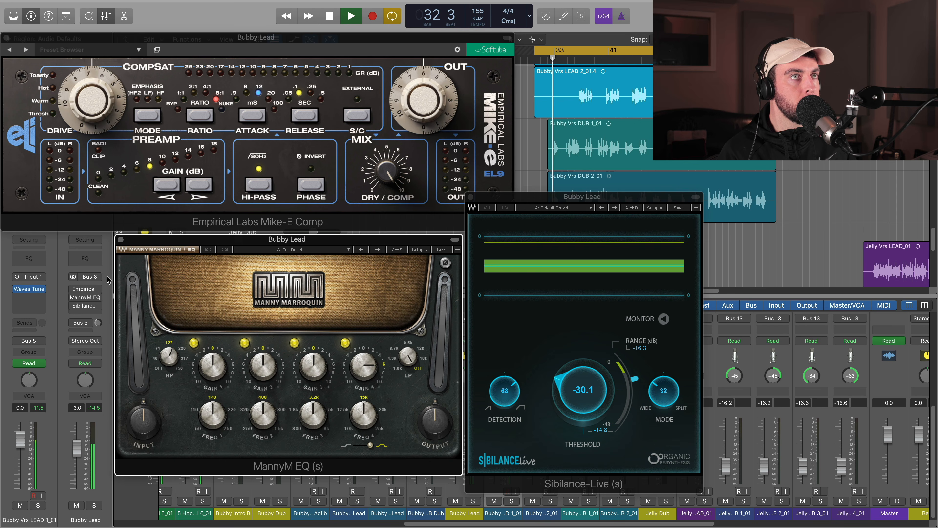
mouse_move(75, 323)
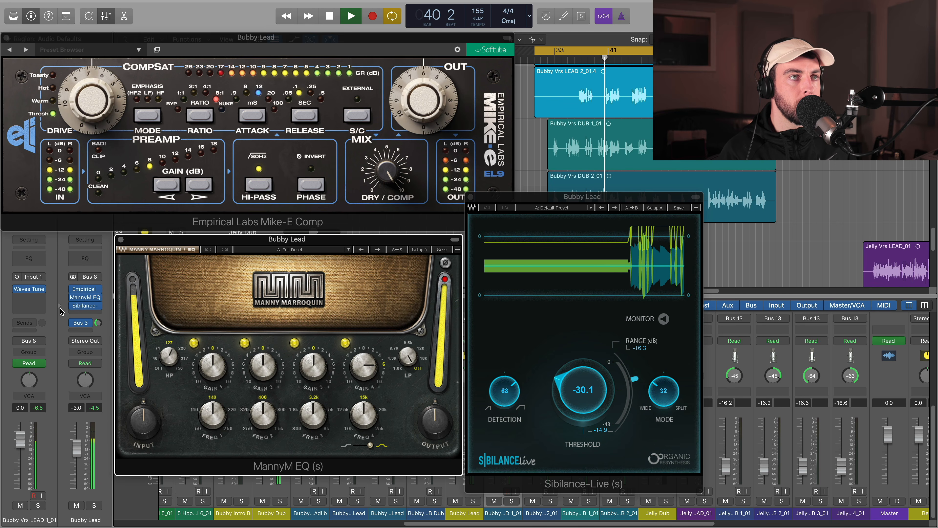
mouse_move(74, 291)
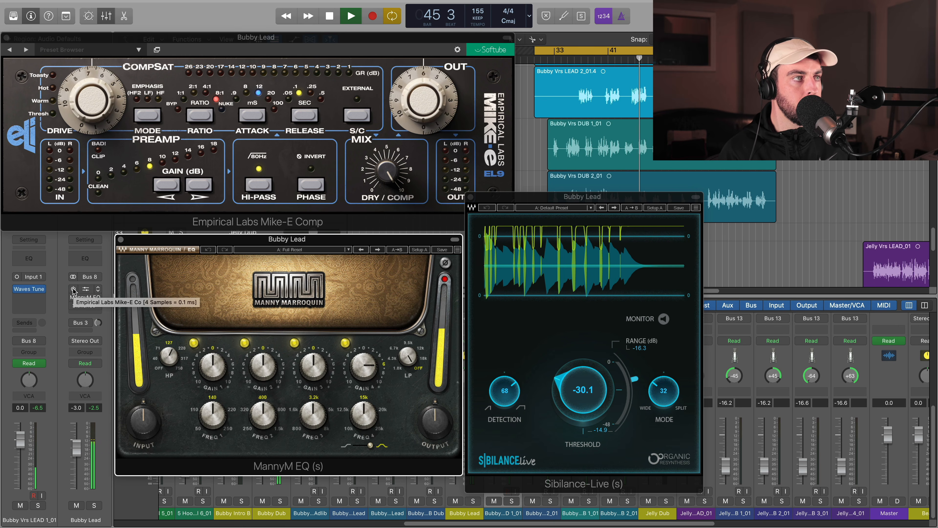
click(73, 288)
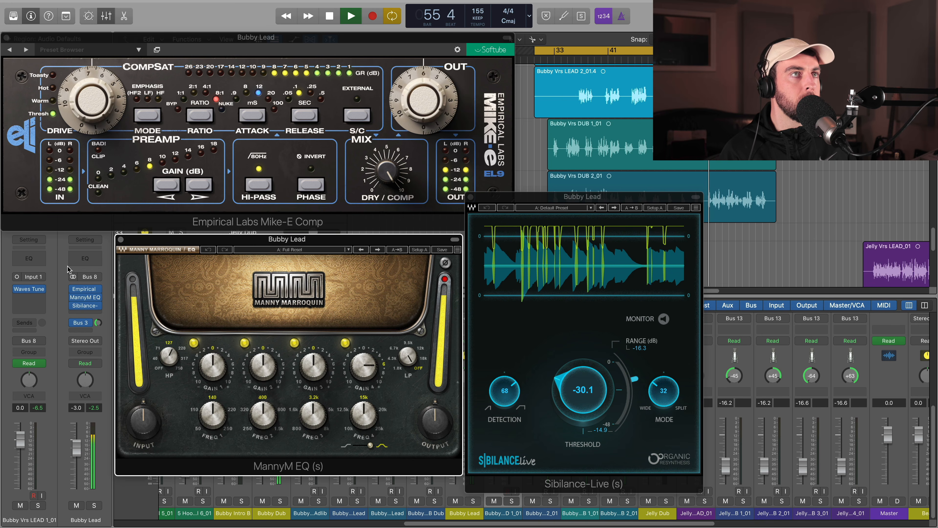
key(space)
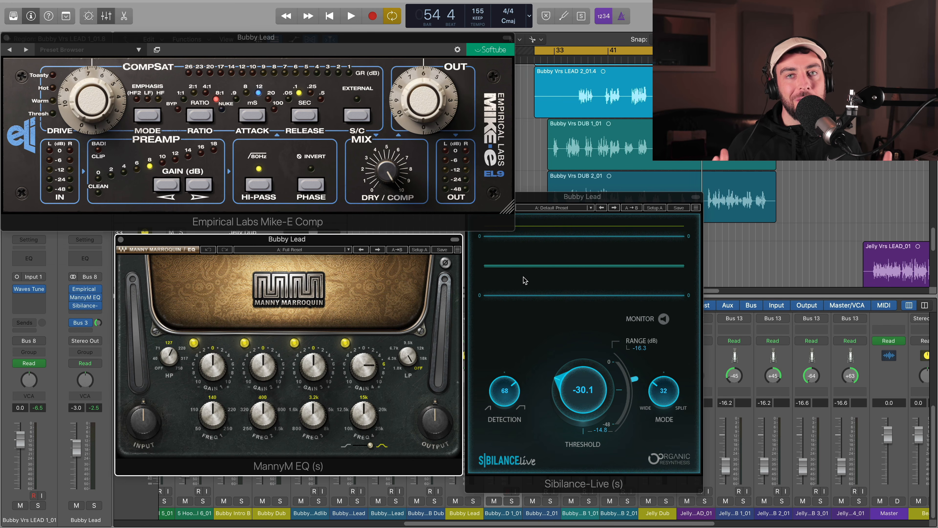